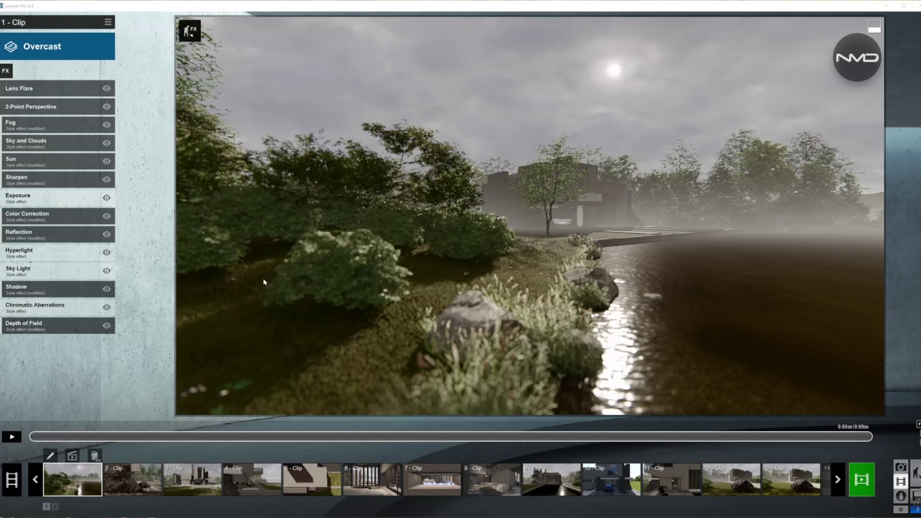
Play clip 1's river-view preview and open its Depth of Field settings.
click(13, 437)
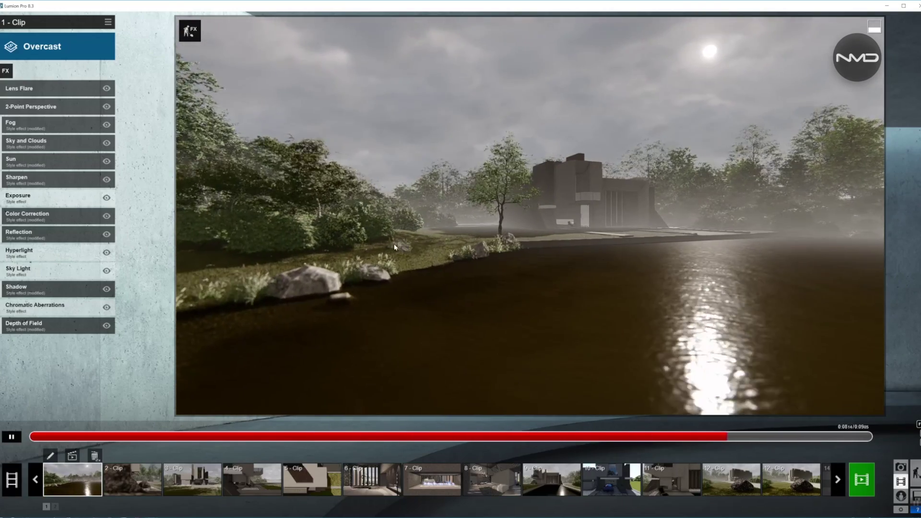
click(61, 327)
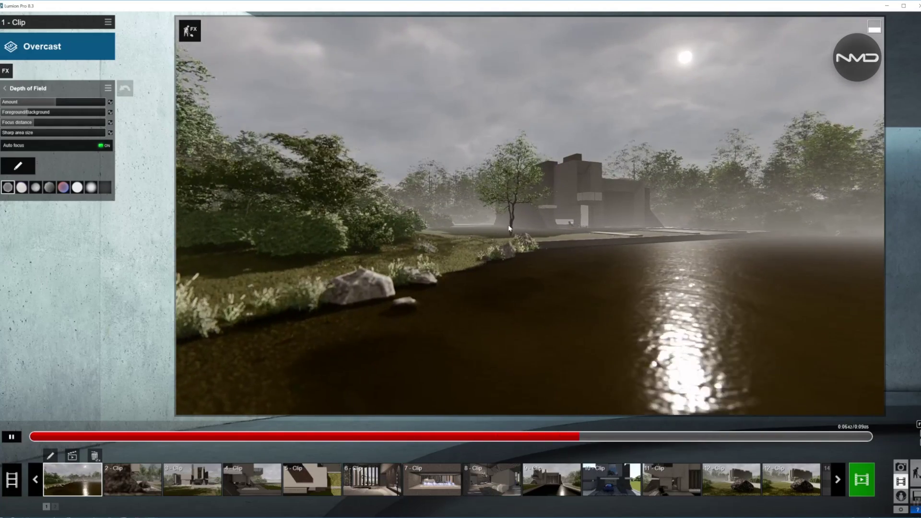
Switch to clip 2, the low shot past the rock, and open its Depth of Field settings.
click(139, 479)
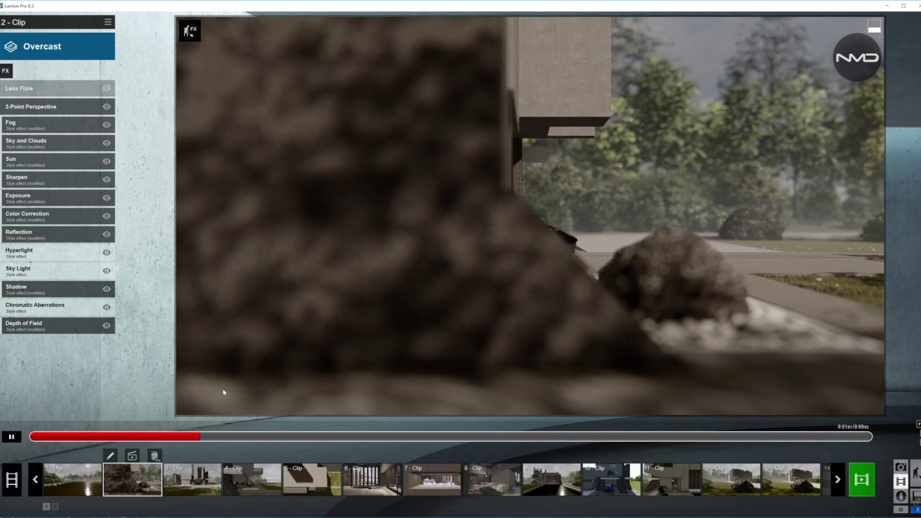
click(58, 324)
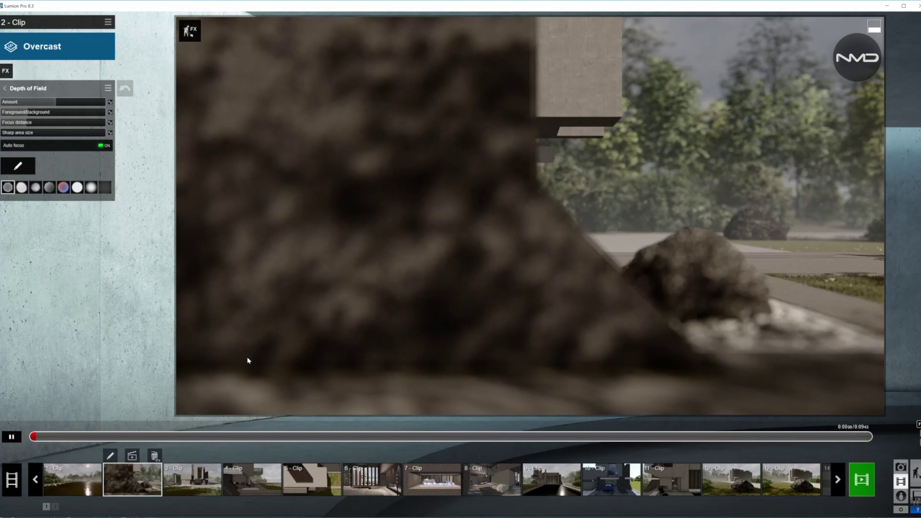
Select clip 3, the front view of the house with the car in the garage.
click(204, 487)
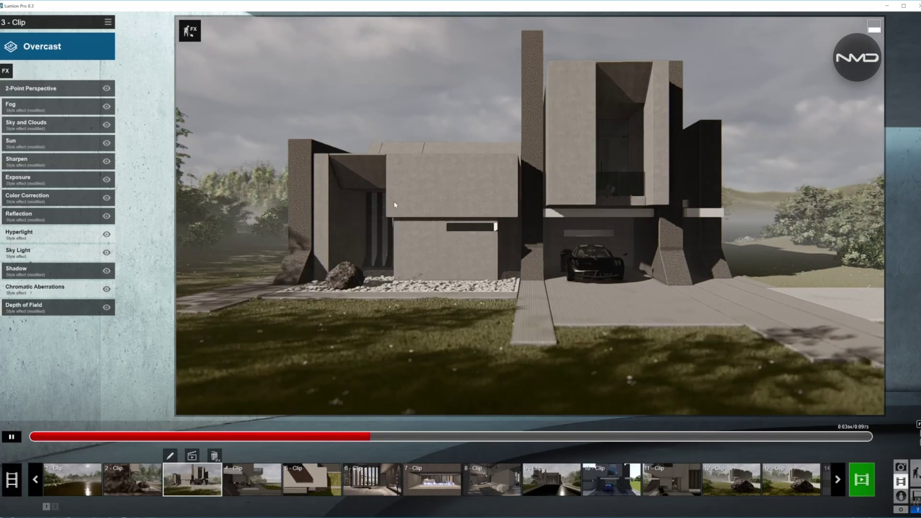
click(170, 456)
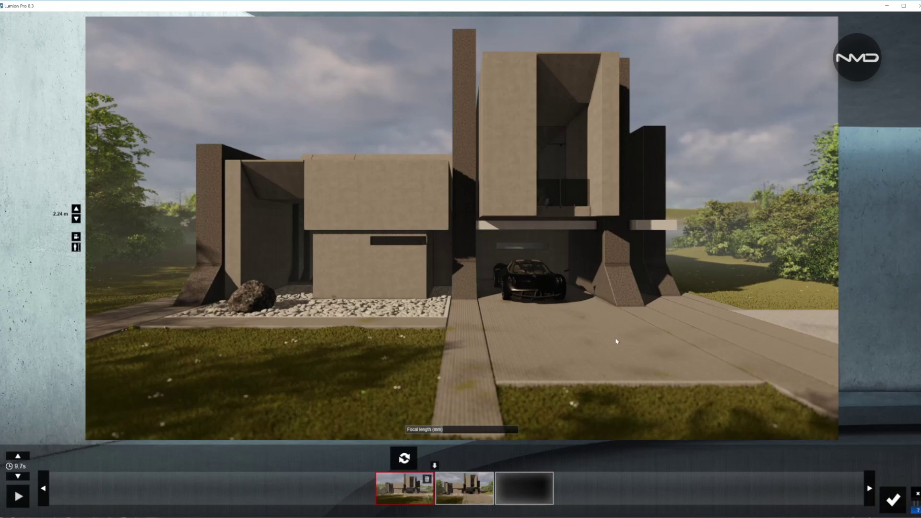
click(408, 489)
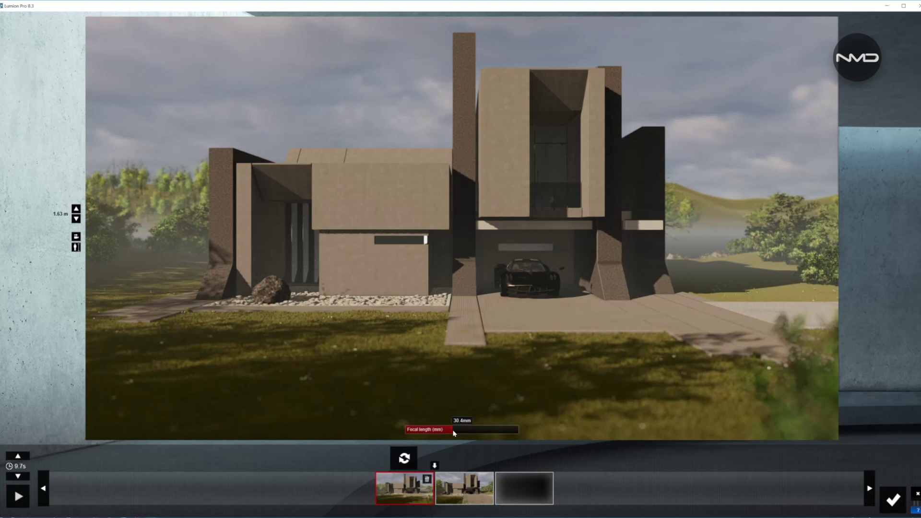
click(473, 490)
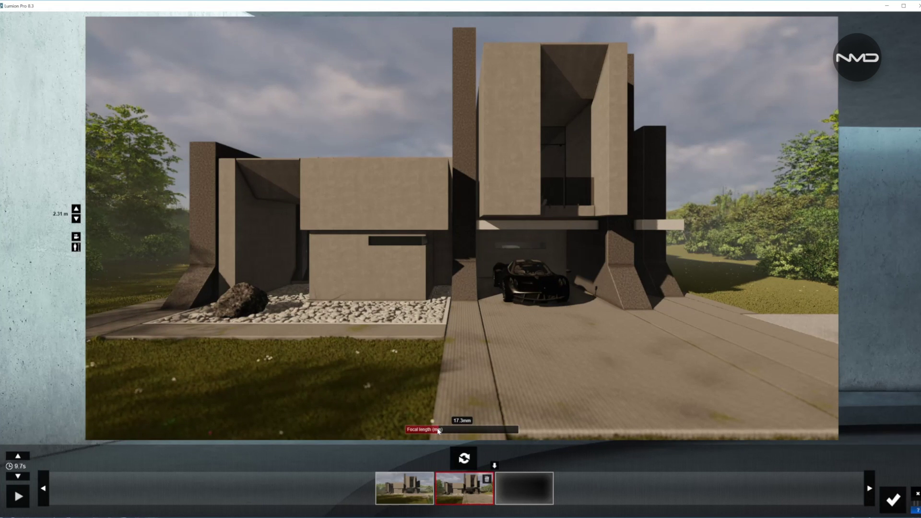
click(411, 493)
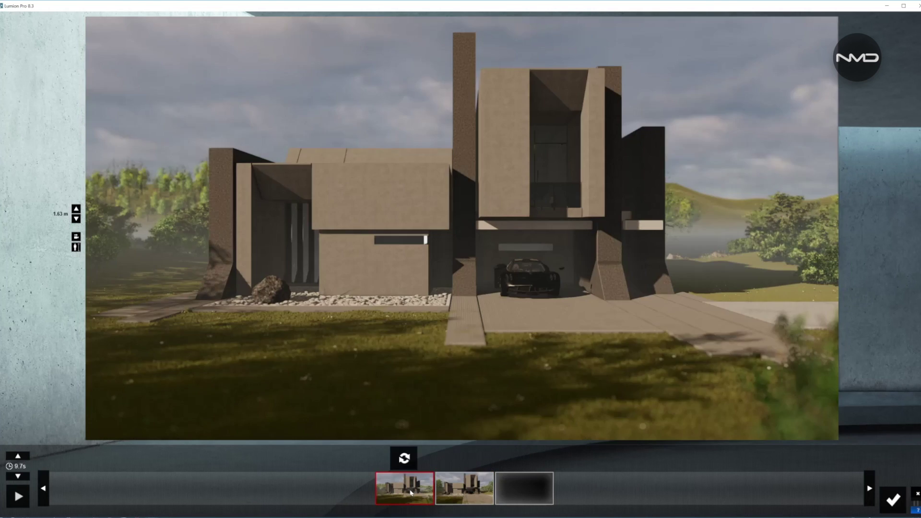
click(469, 487)
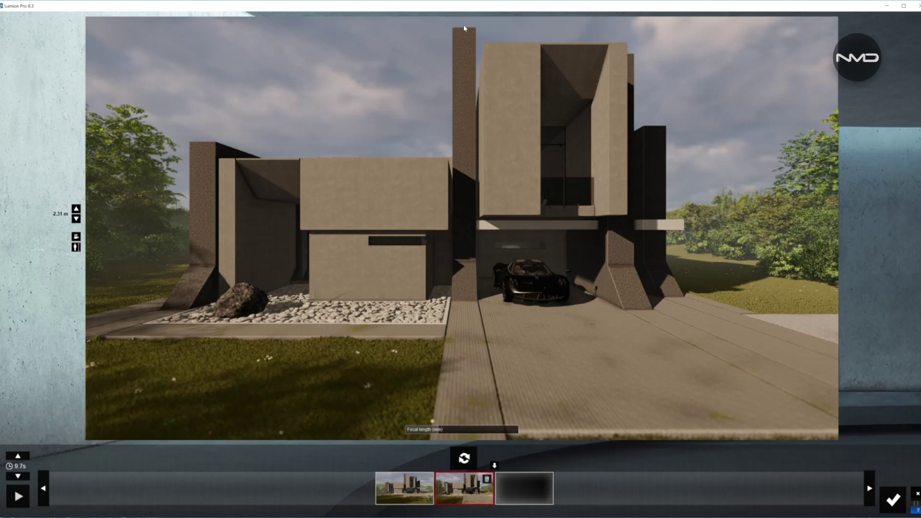
click(420, 493)
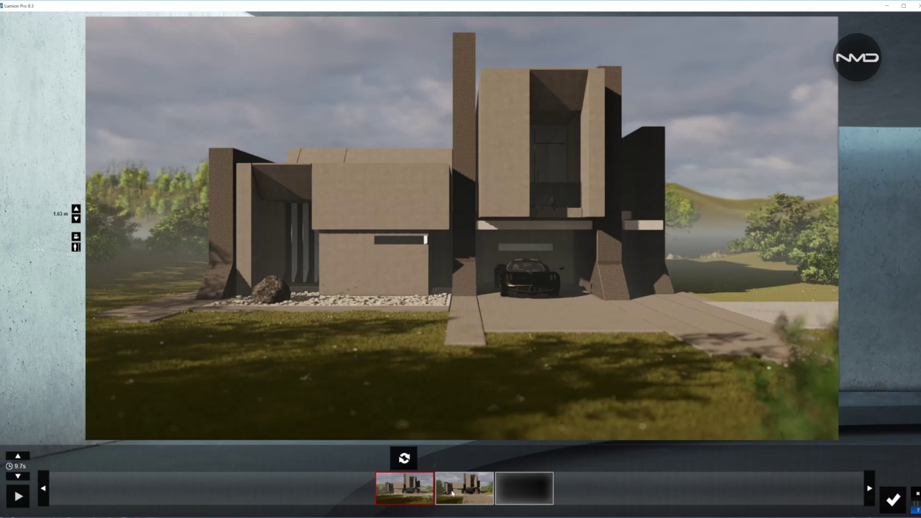
click(478, 498)
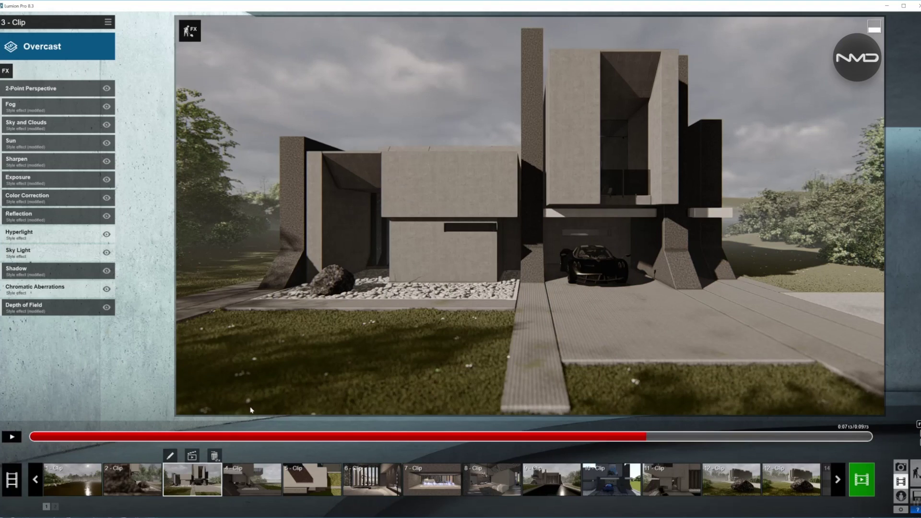
Play clip 3, set its Depth of Field Amount to 144.1, then switch to clip 12.
click(12, 438)
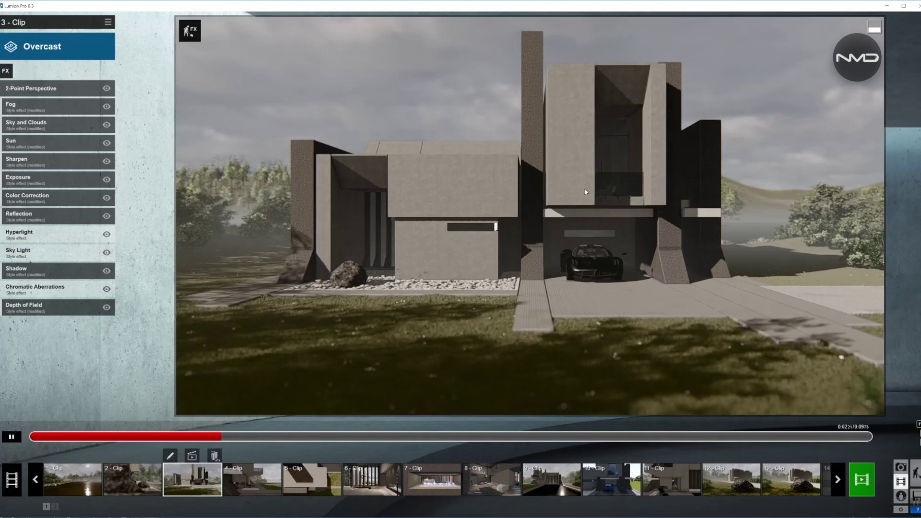
click(56, 314)
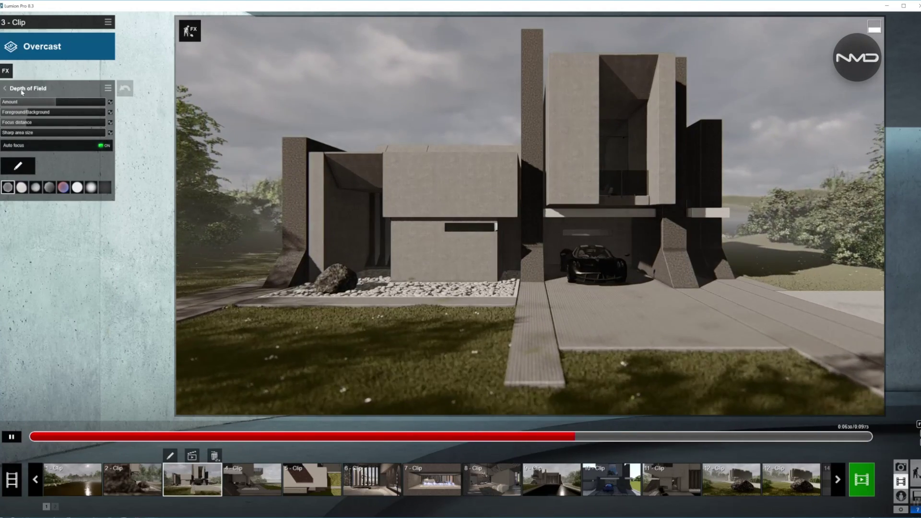
click(61, 103)
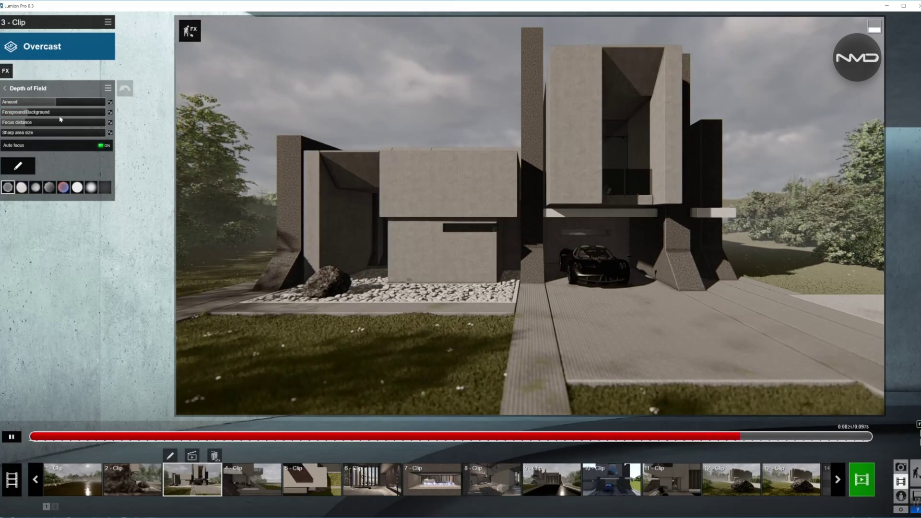
mouse_move(34, 114)
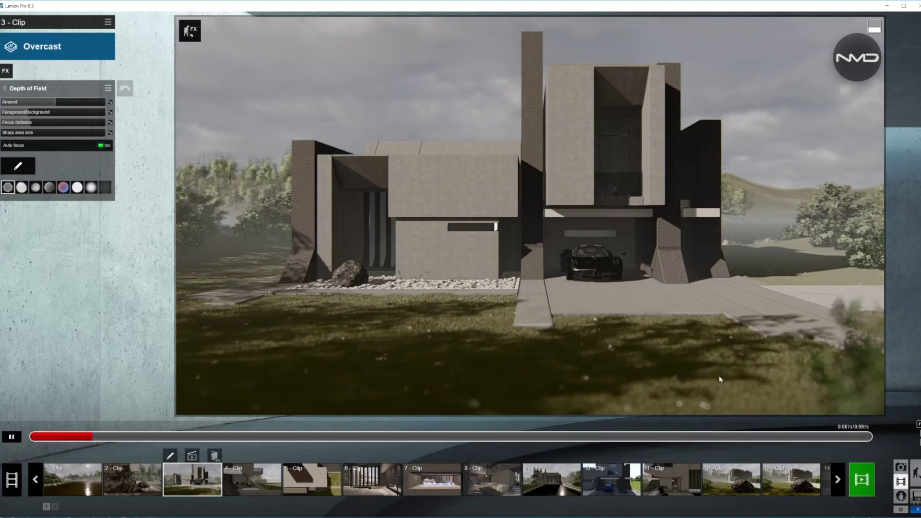
click(737, 480)
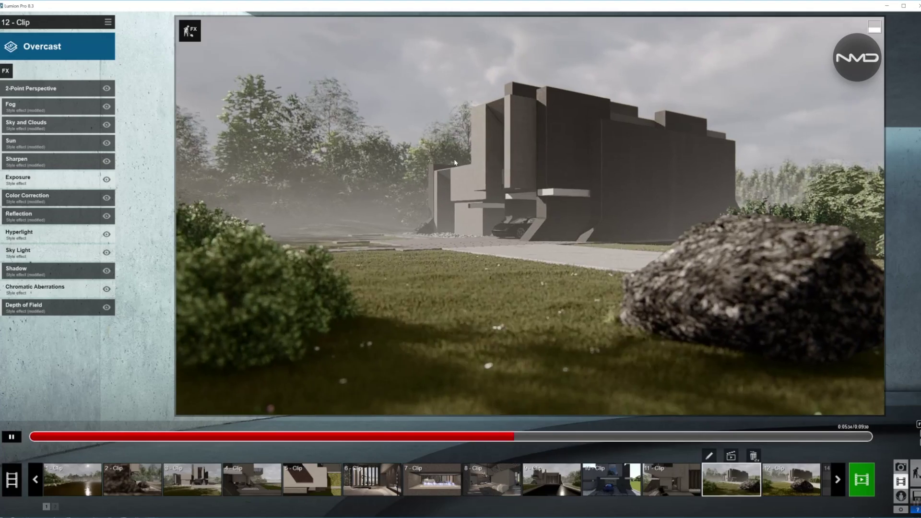
Open clip 12's Depth of Field, then select clip 4 and open its Depth of Field settings.
click(53, 305)
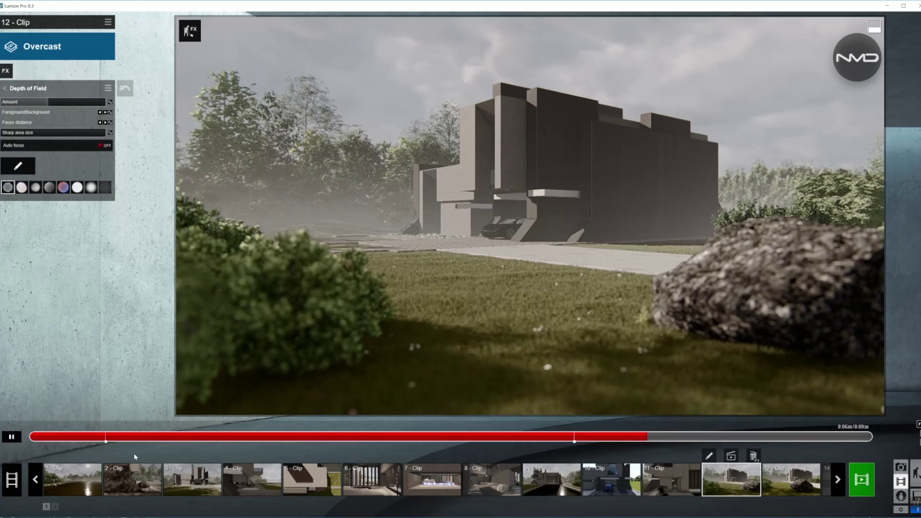
click(264, 482)
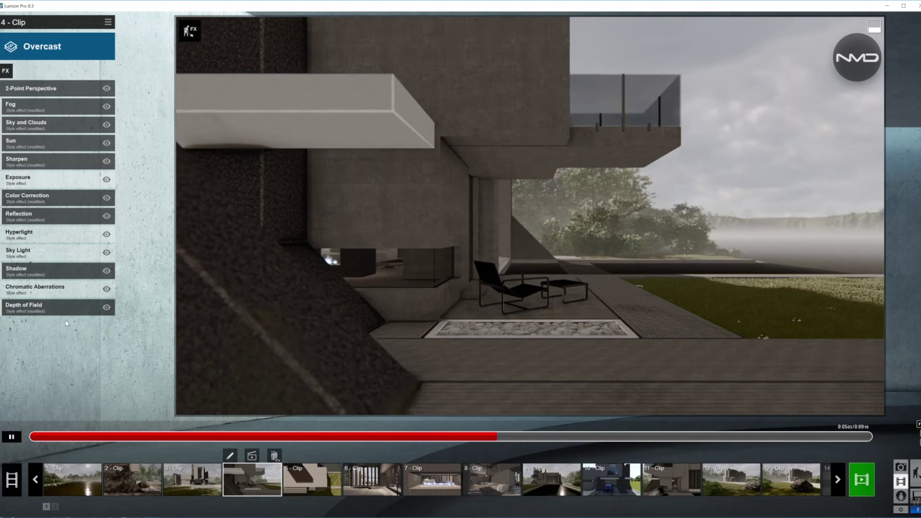
click(62, 313)
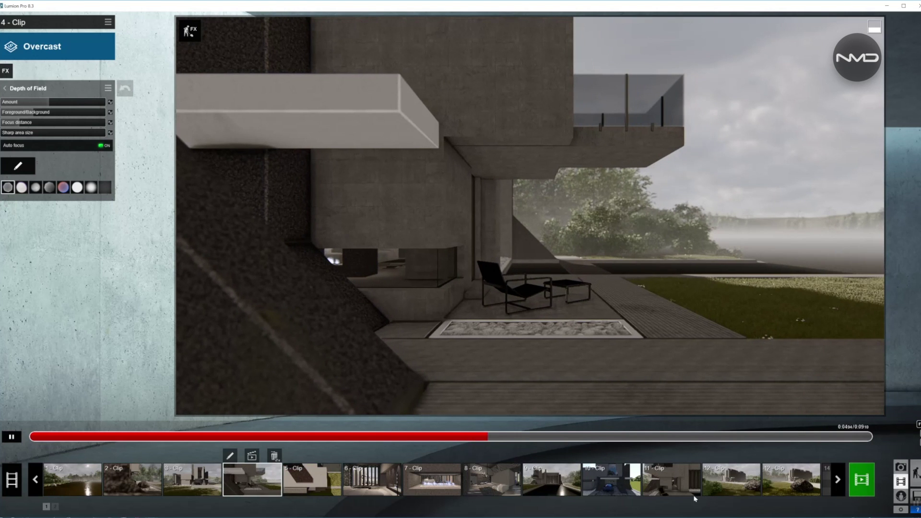
Select clip 11, the balcony corridor shot, and open its Depth of Field settings.
click(680, 485)
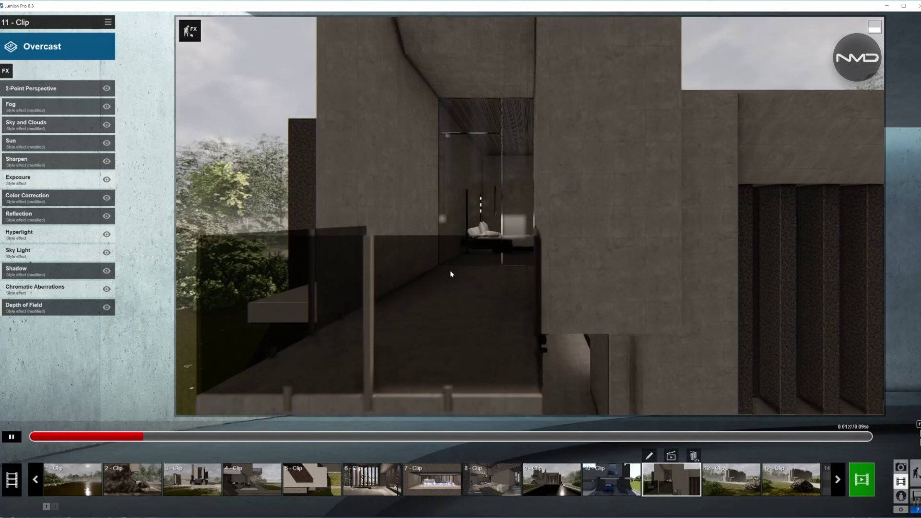
click(60, 313)
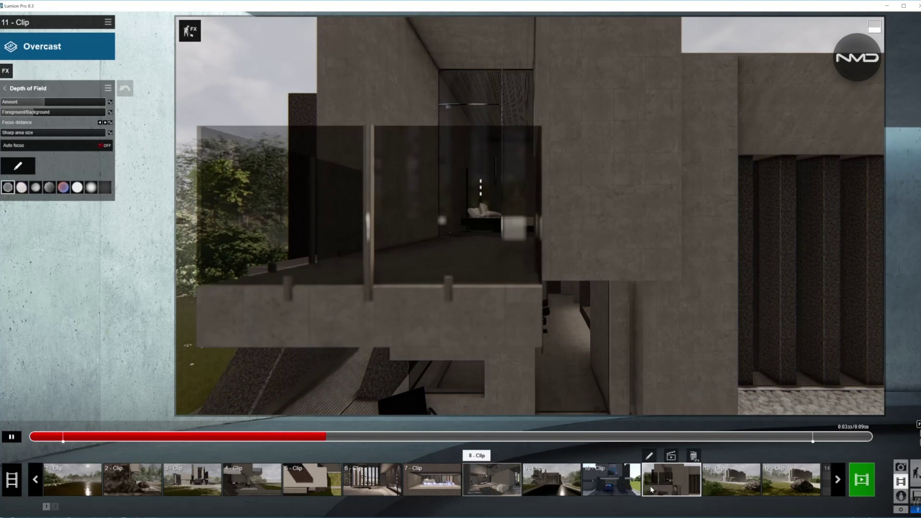
Select clip 7, the interior fireplace shot.
click(441, 489)
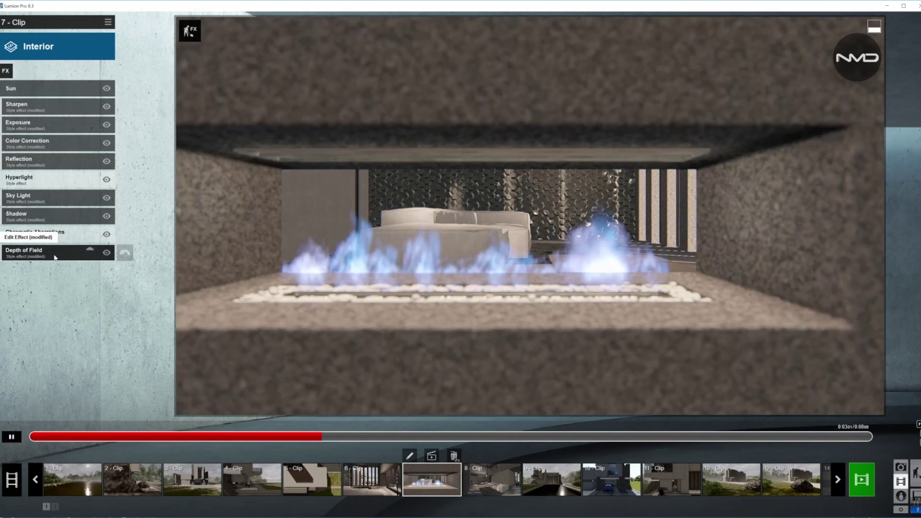
Lower clip 7's Depth of Field Amount from 39.6 to 0.4, then select clip 8.
click(54, 258)
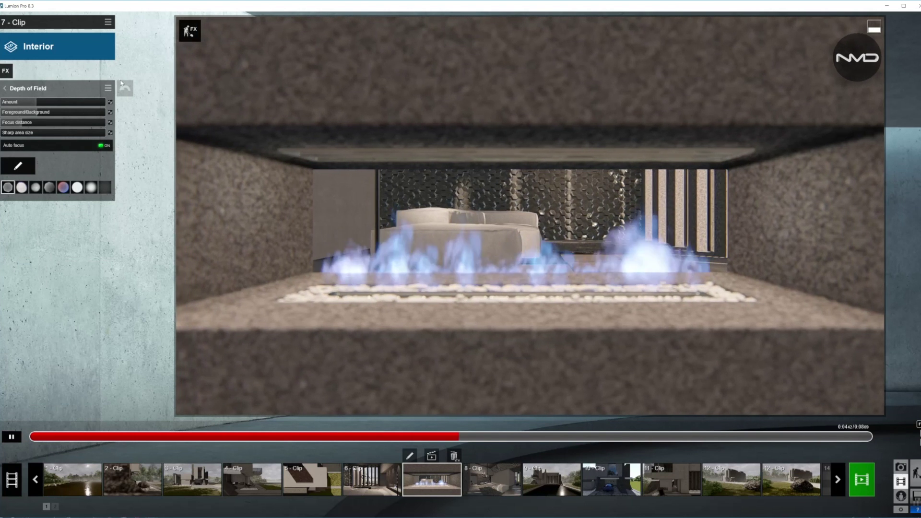
mouse_move(37, 103)
drag(36, 102, 15, 115)
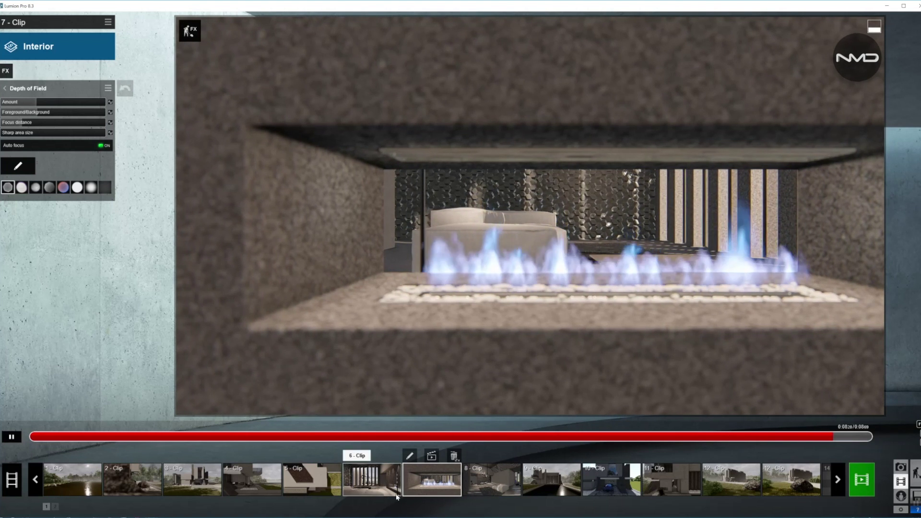
click(486, 490)
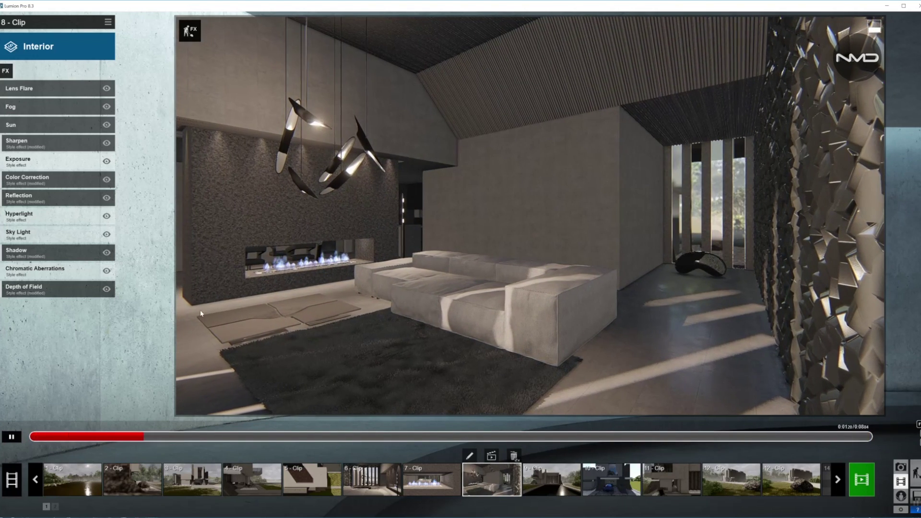
Check that clip 8's Depth of Field Amount is 119.9, then select clip 6.
click(53, 292)
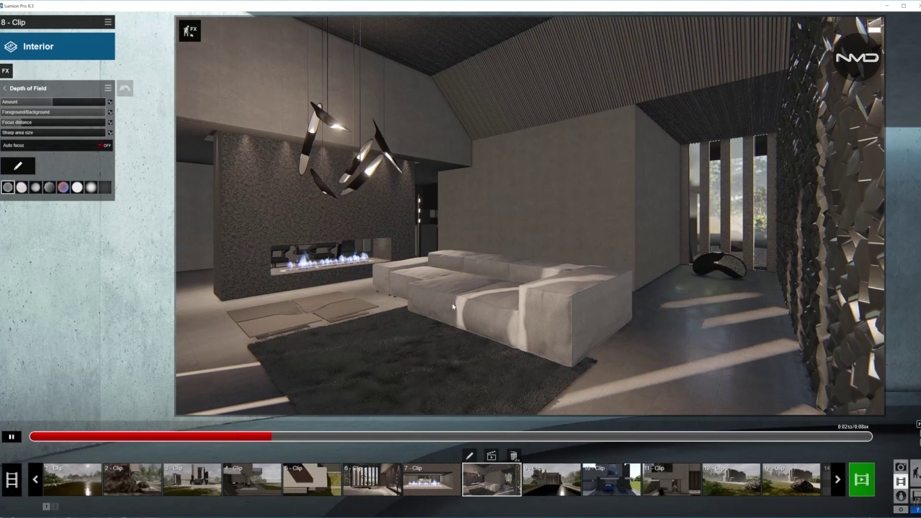
mouse_move(18, 102)
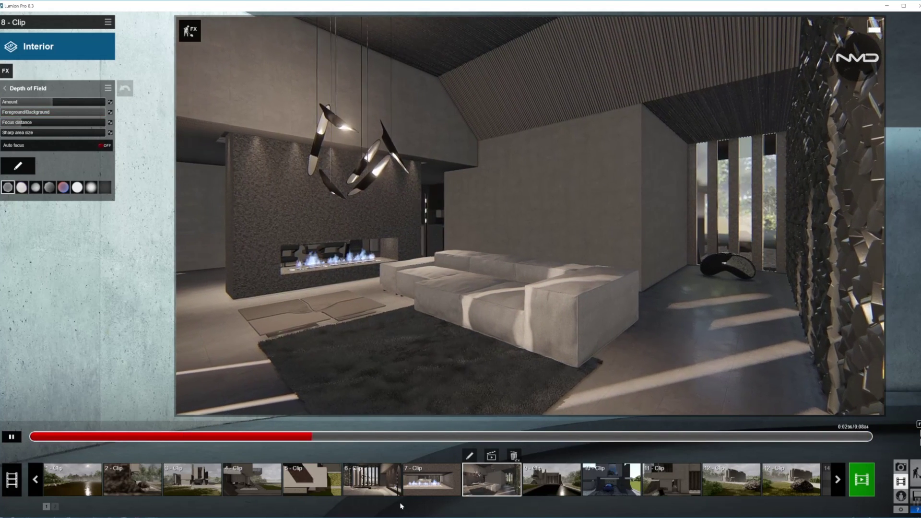
click(373, 479)
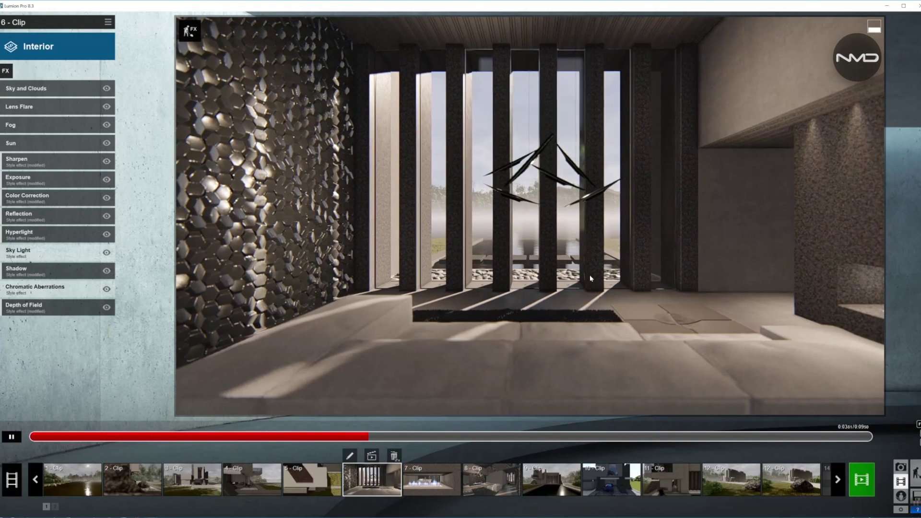
Lower clip 6's Depth of Field Amount from 55.7 to 0.2, then select clip 9.
click(51, 309)
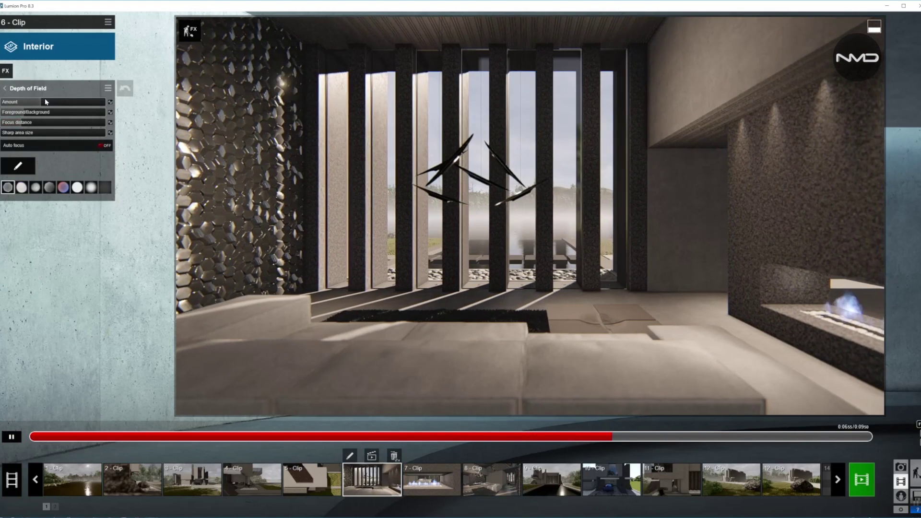
mouse_move(42, 102)
drag(42, 103, 2, 102)
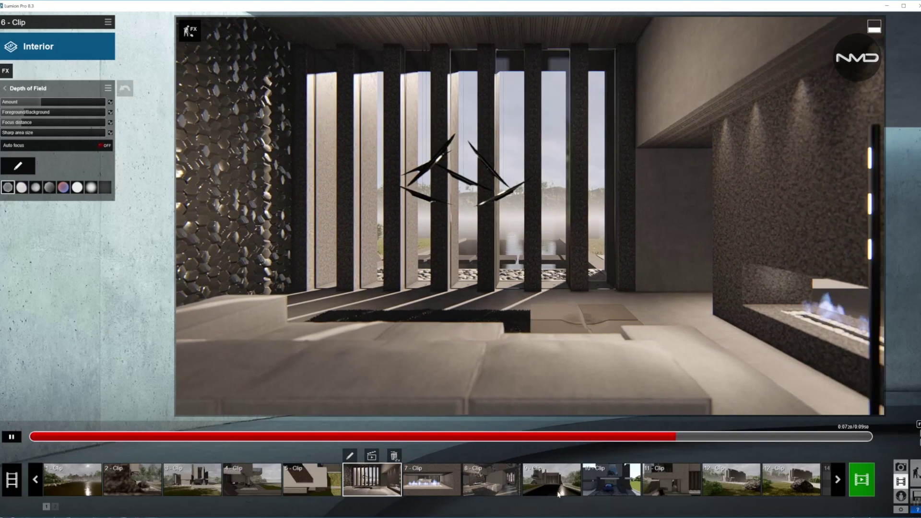
click(563, 475)
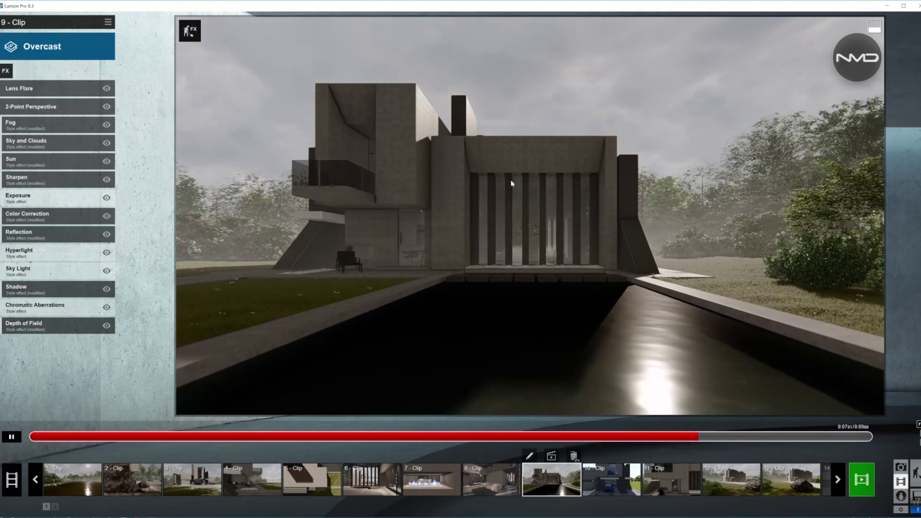
Lower clip 9's Depth of Field Amount from 48.5 to 0.3, keeping auto focus on.
click(52, 331)
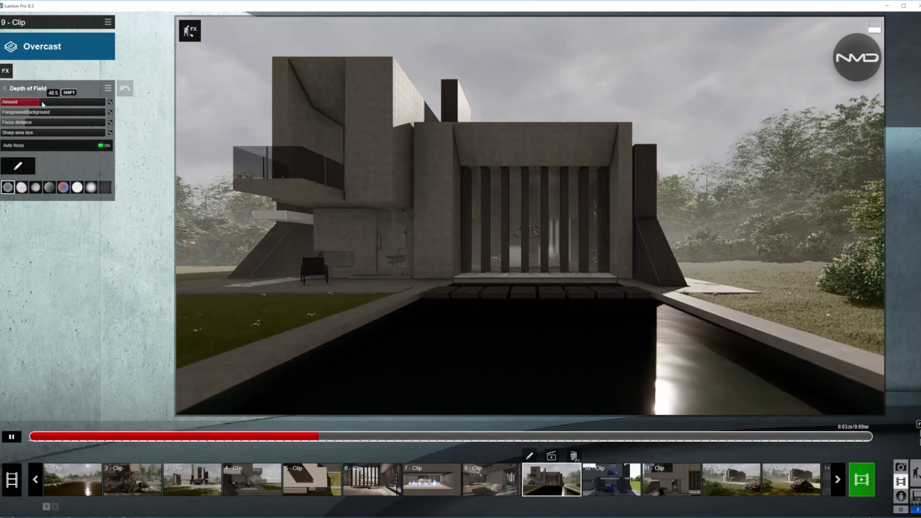
drag(62, 102, 29, 116)
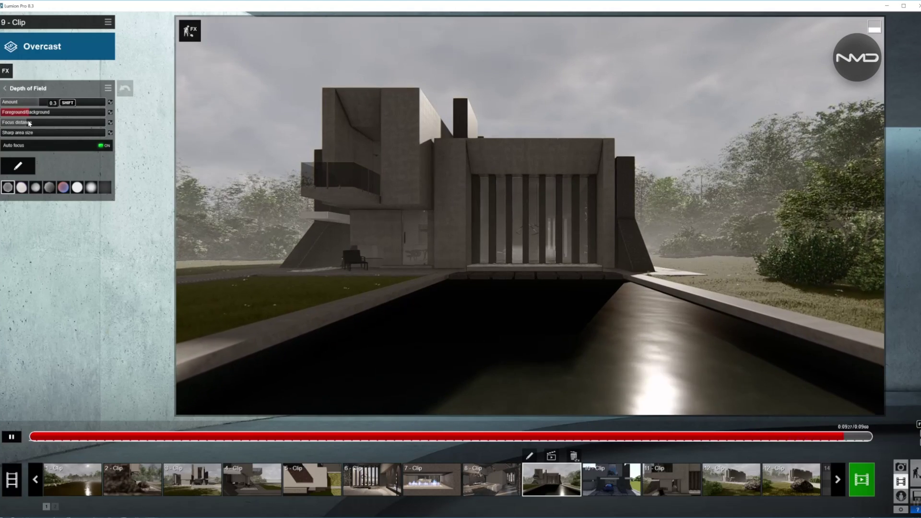